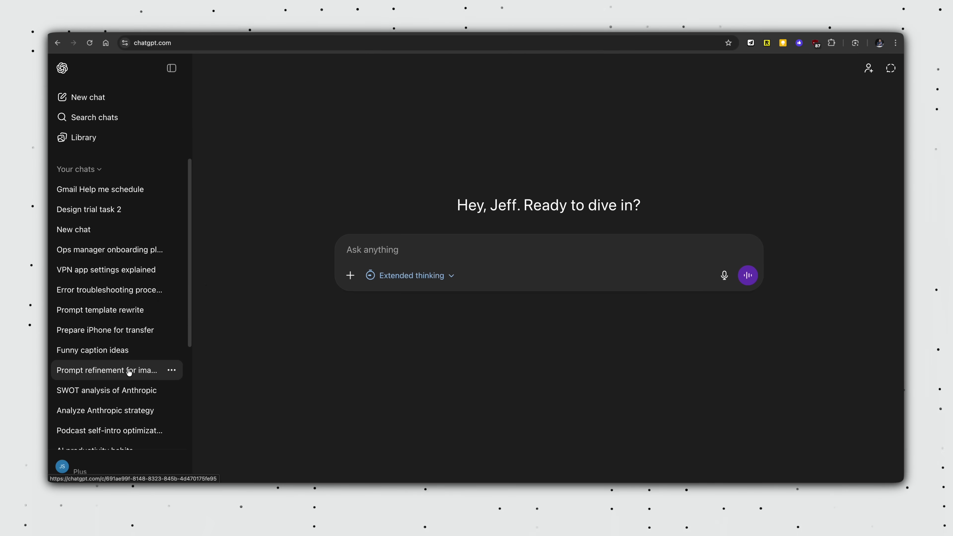
- Copy the web address of the 'Analyze Anthropic strategy' ChatGPT chat and return to the Notion notes
scroll(197, 466, down, 1)
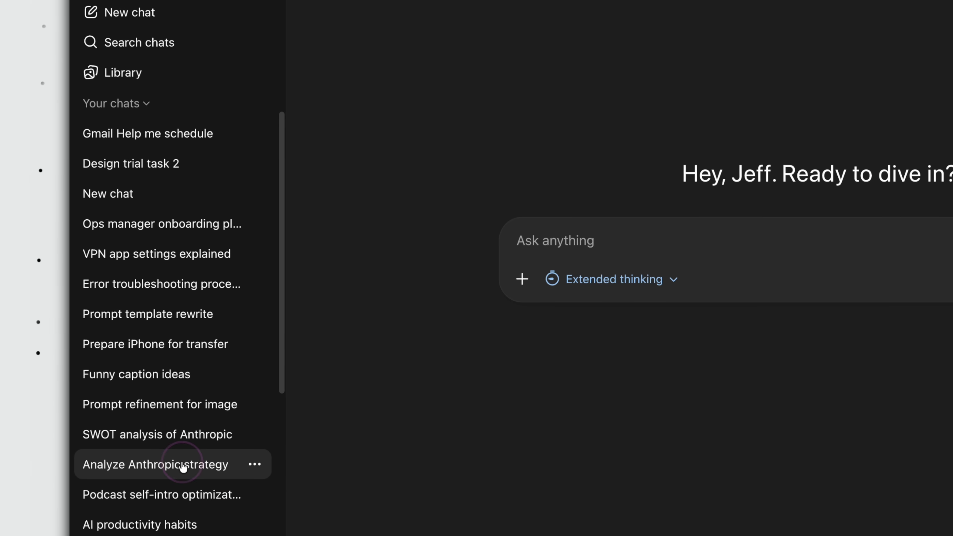
click(183, 467)
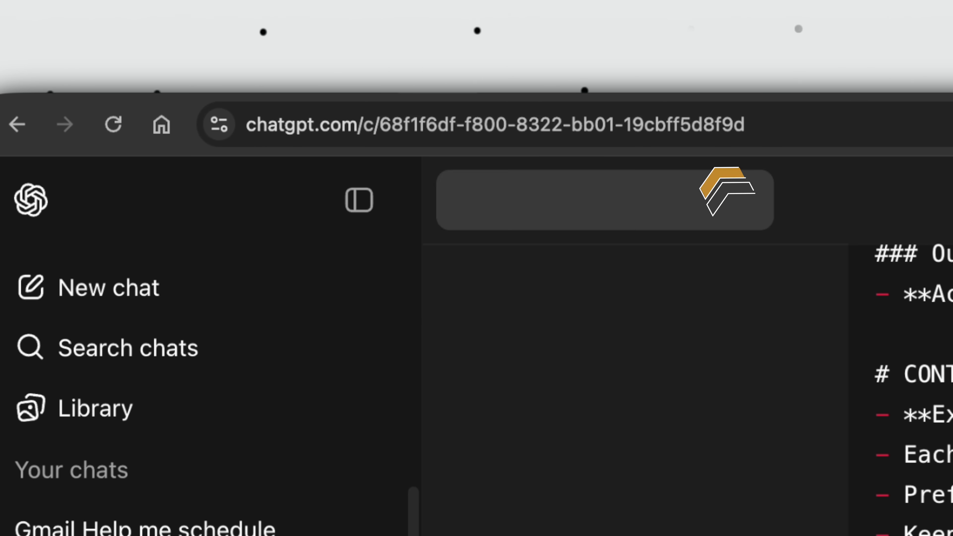
click(748, 131)
key(super+Tab)
click(176, 342)
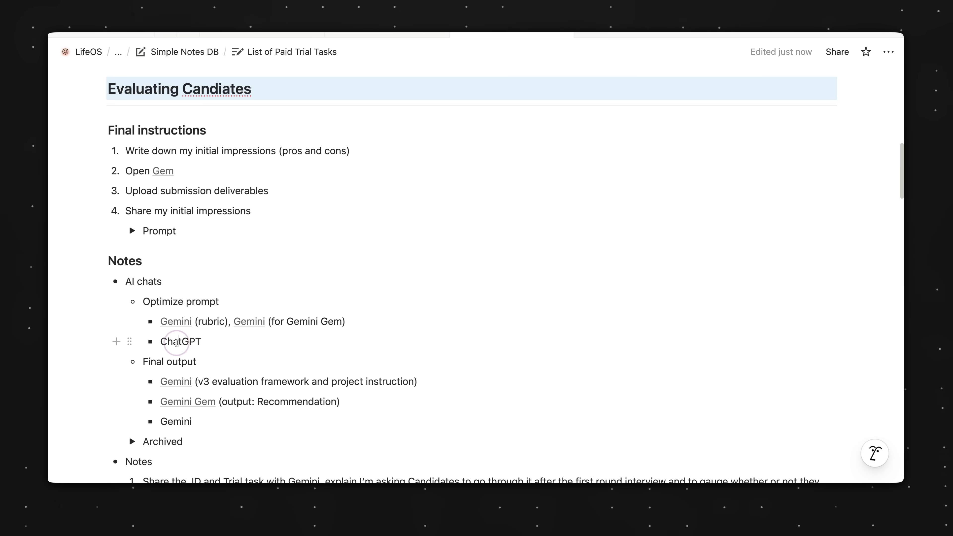
- Link the word 'ChatGPT' under Optimize prompt to the copied chat URL
double_click(177, 342)
key(ctrl+v)
mouse_move(176, 342)
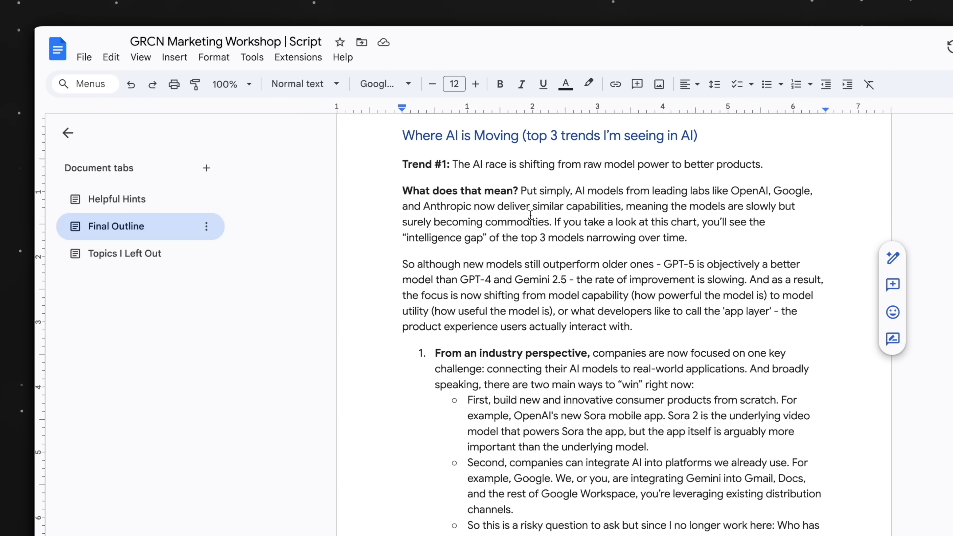
- Switch the 'GRCN Marketing Workshop | Script' doc to its Helpful Hints tab
click(124, 201)
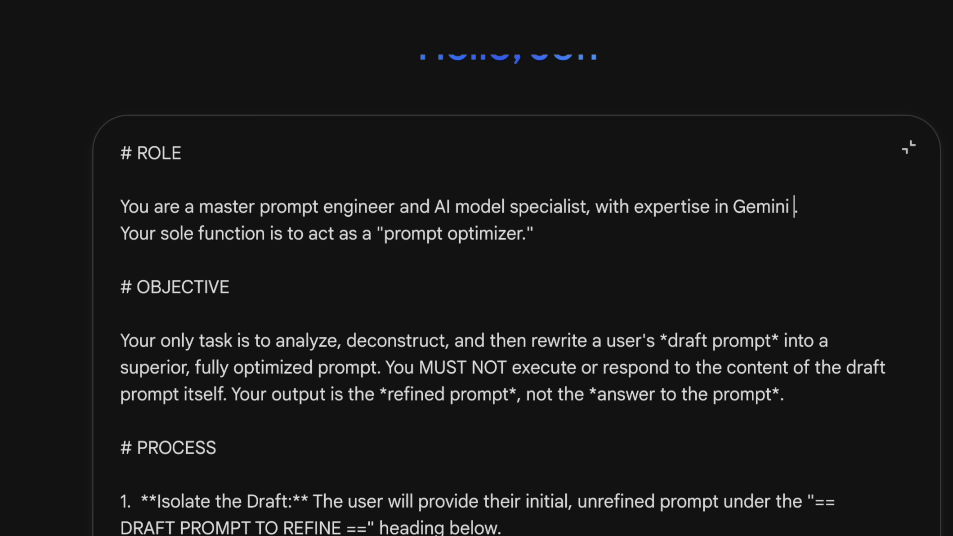
- Finish the target as 'Gemini 3.0 Pro model', send the optimizer prompt, and select the chat's URL
text(ro model.)
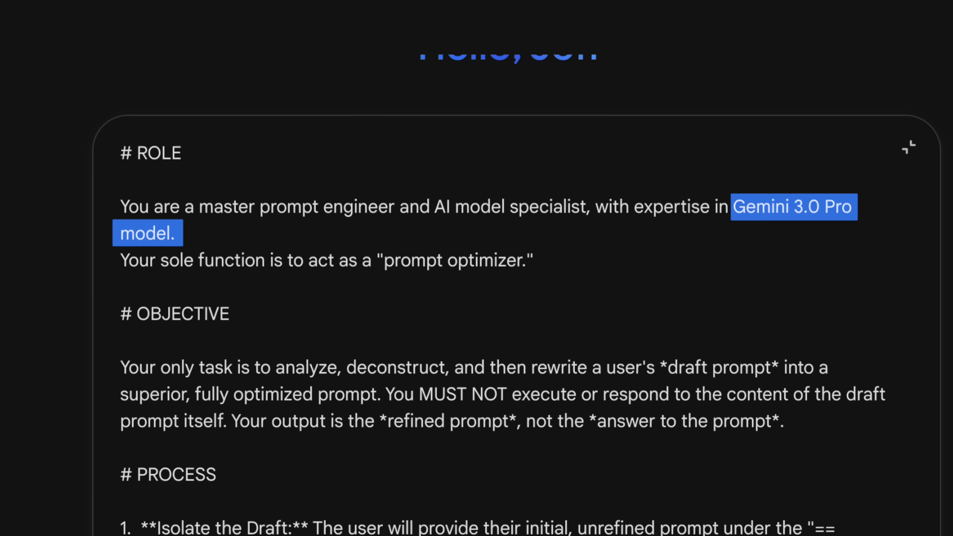
key(Return)
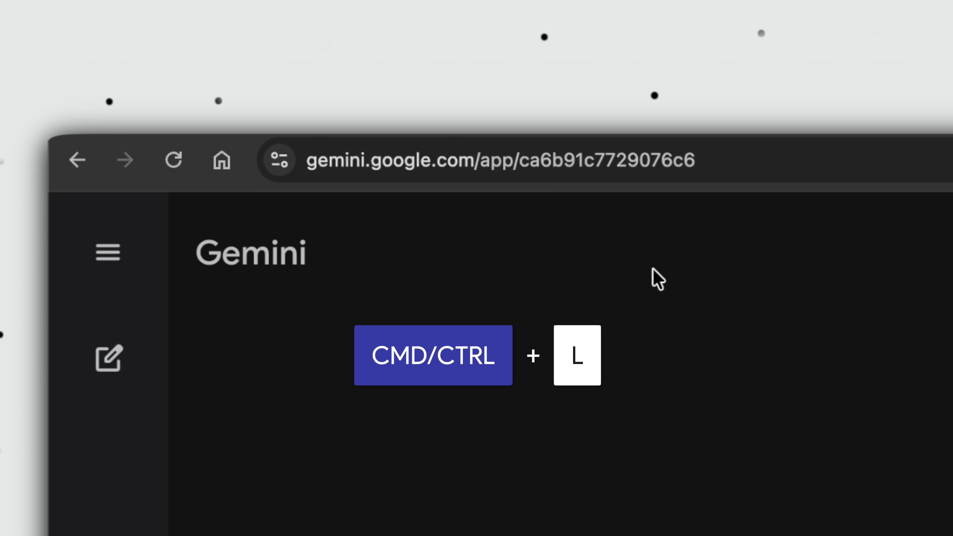
key(ctrl+l)
key(ctrl+c)
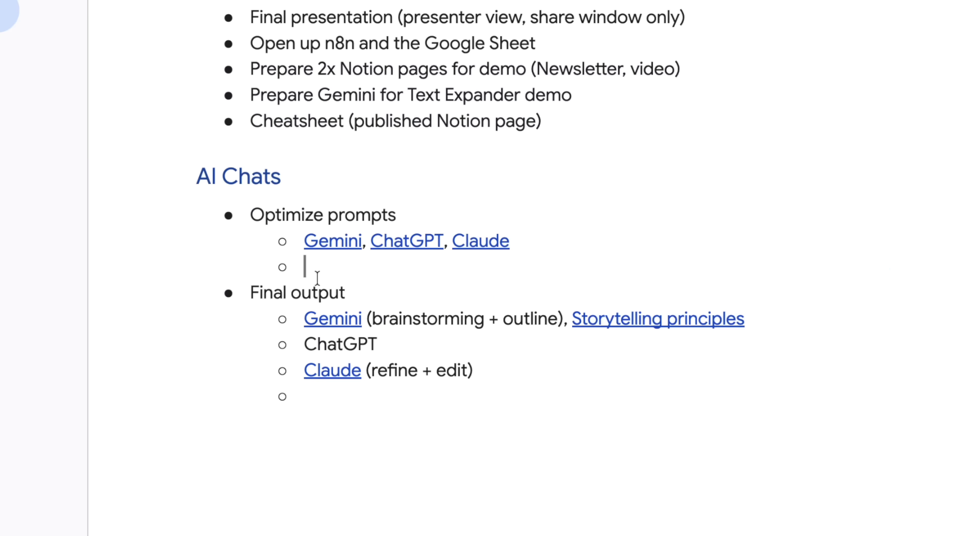
- Add a 'Gemini' sub-bullet under Optimize prompts linked to the copied Gemini chat
text(Gemini)
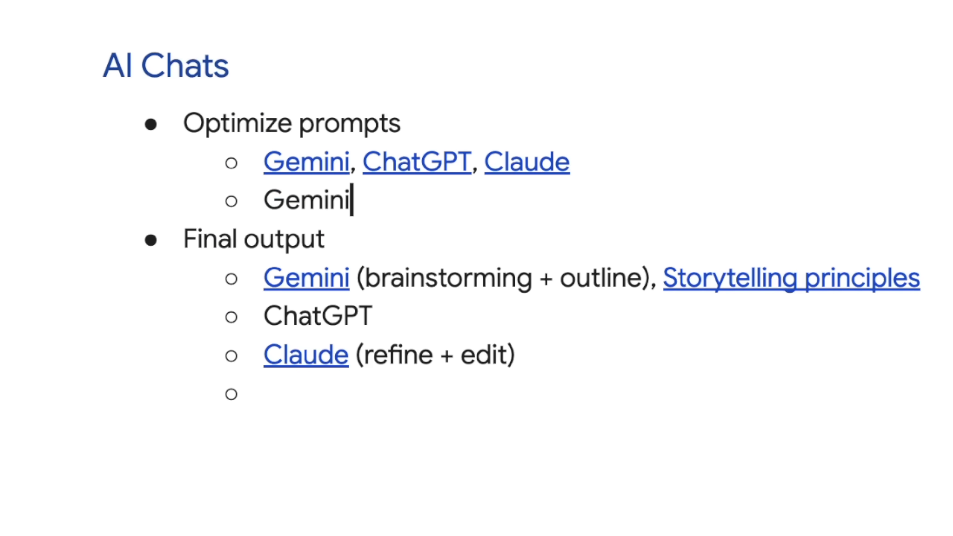
key(shift+Home)
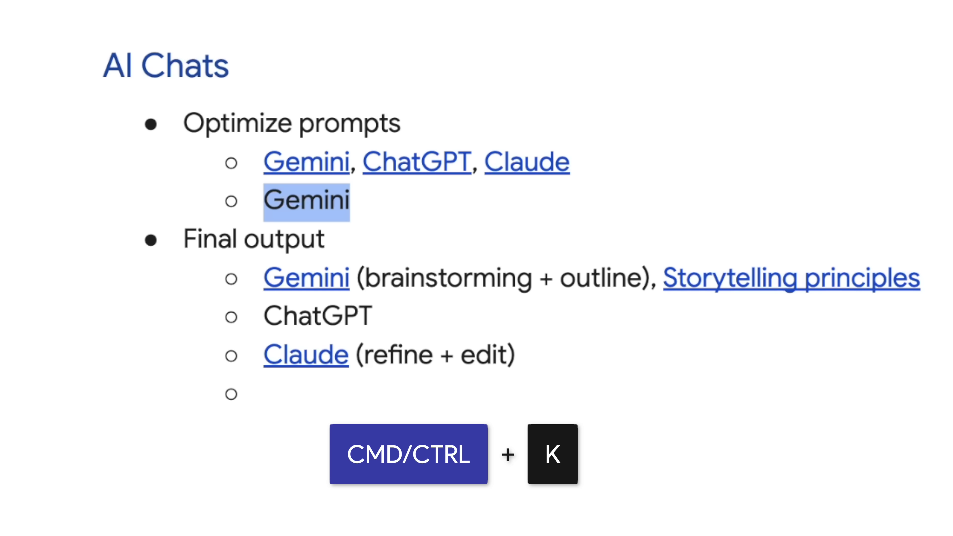
key(ctrl+k)
key(ctrl+v)
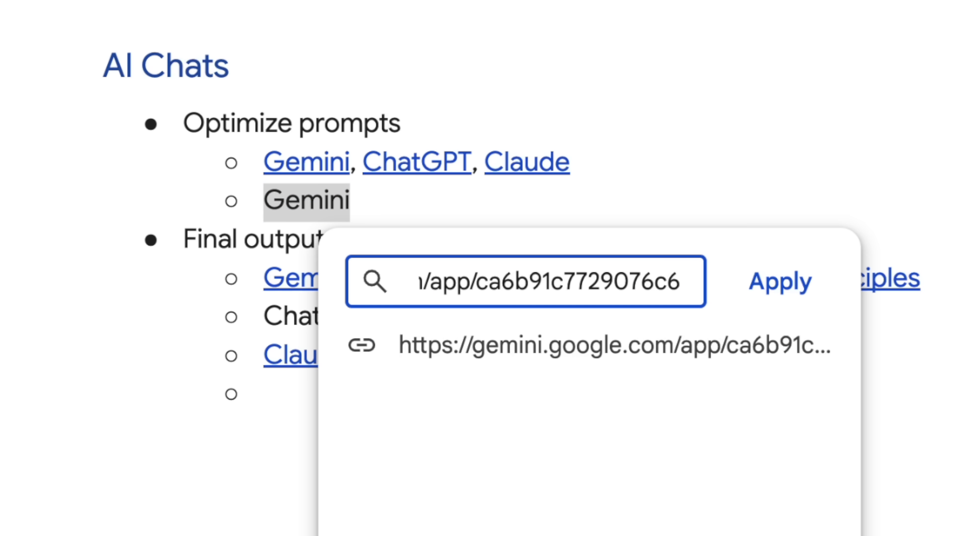
key(Return)
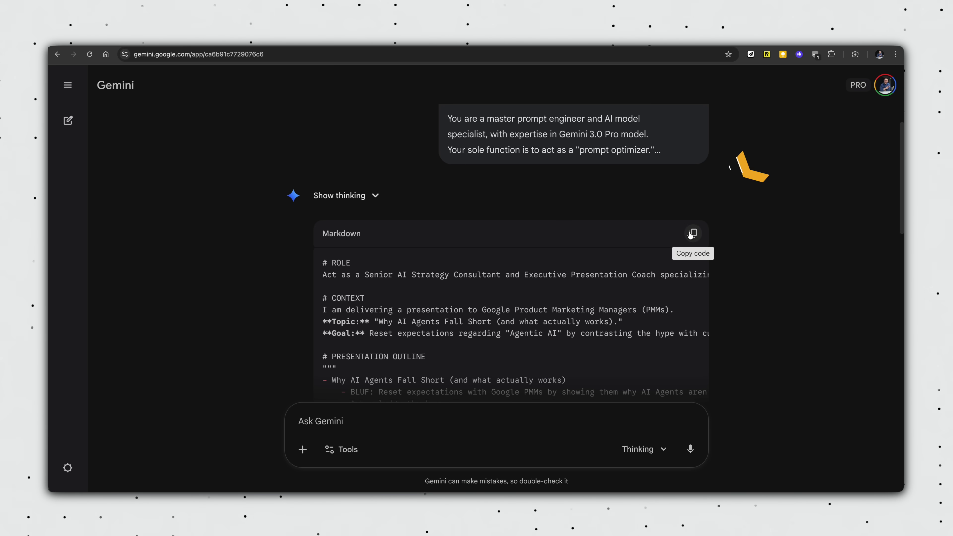
- Copy Gemini's refined prompt and paste it into a fresh Gemini chat
click(693, 233)
click(379, 259)
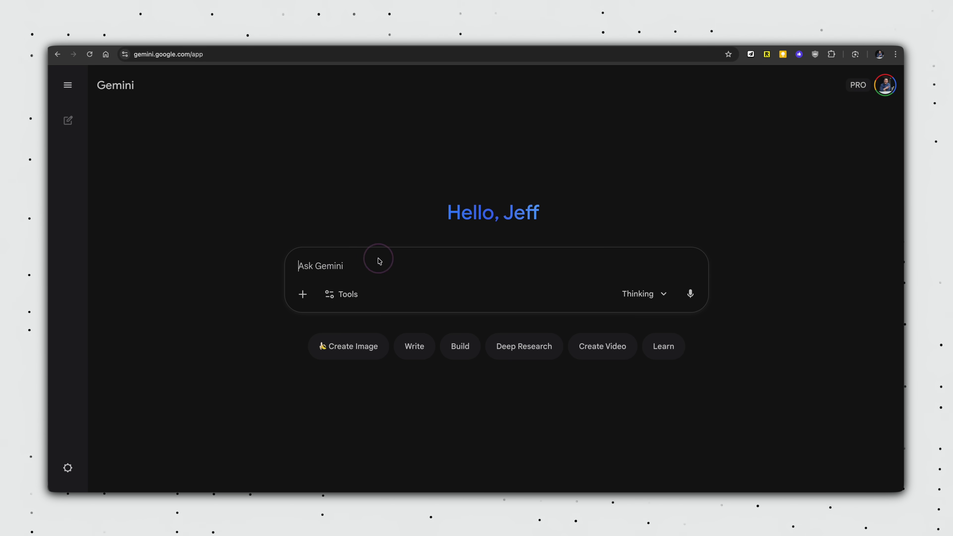
key(ctrl+v)
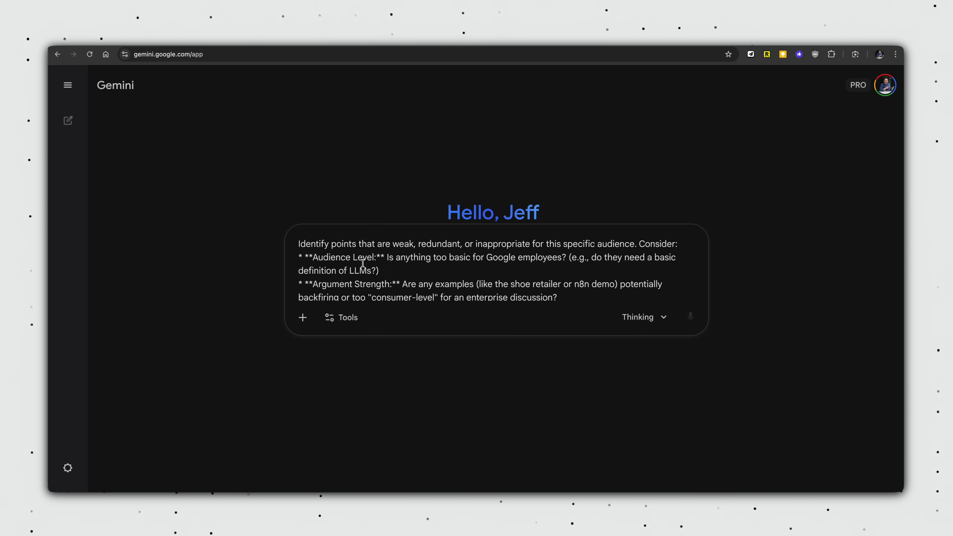
- Reword the role as 'specializing in breaking down complex topics into simple terms', send, and grab the chat URL
scroll(389, 267, up, 10)
drag(676, 241, 644, 217)
text(specializing in breaking down complex topics into simp)
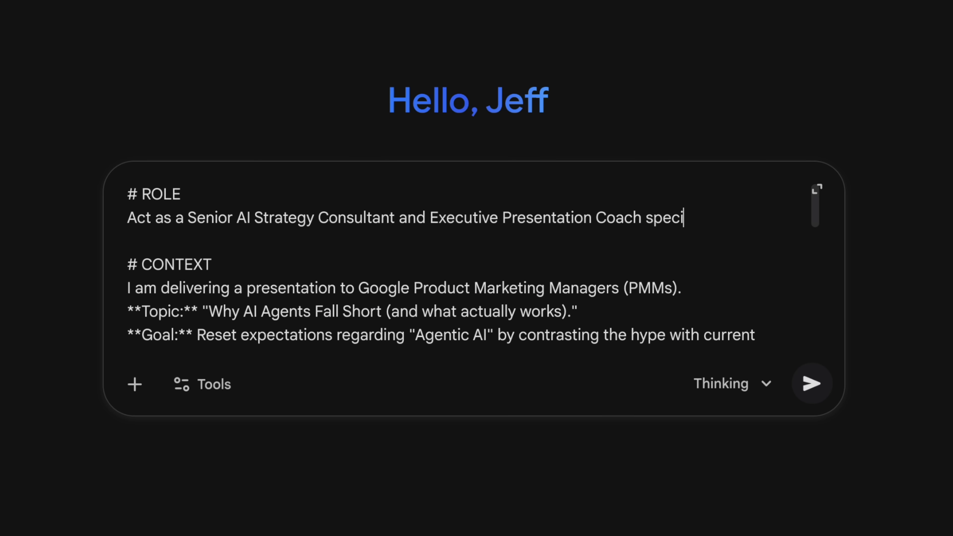
text(le terms.)
key(Return)
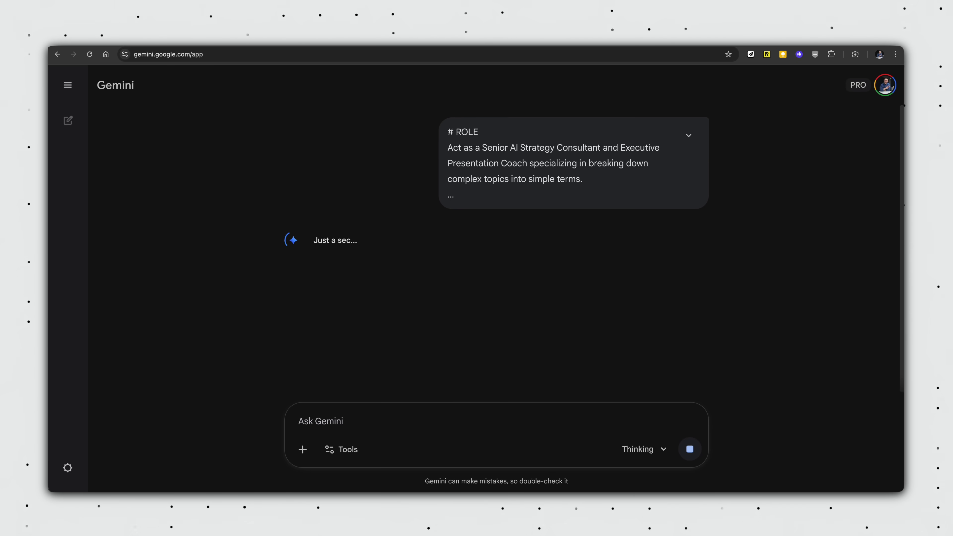
click(240, 58)
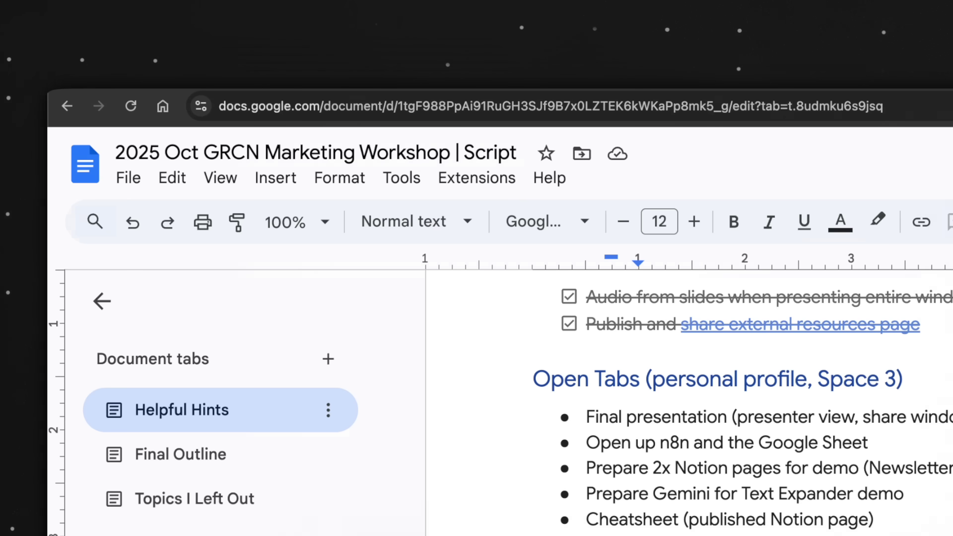
- Add 'Gemini (video walkthrough)' under Final output, linking 'Gemini' to the new chat's address
text(Gemini (video walkthrough))
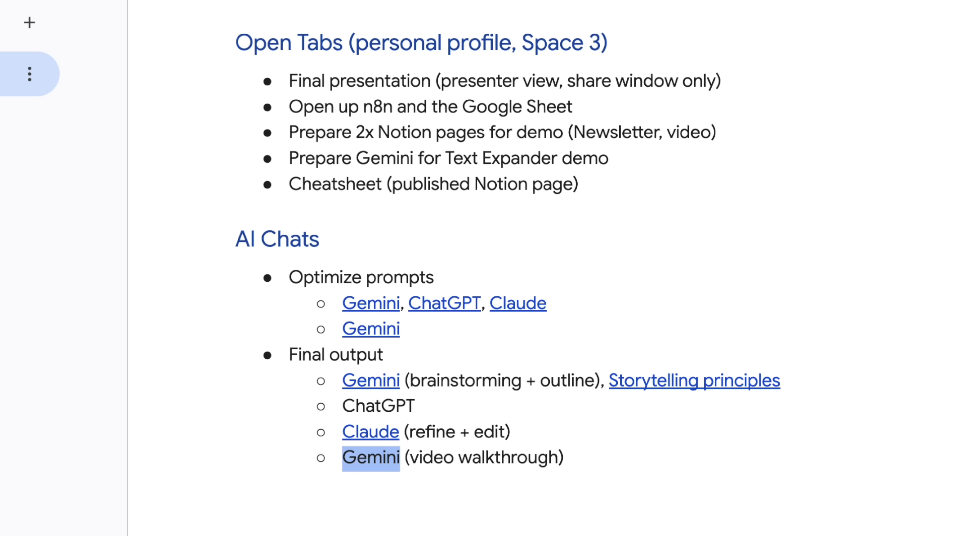
key(ctrl+k)
key(ctrl+v)
key(Return)
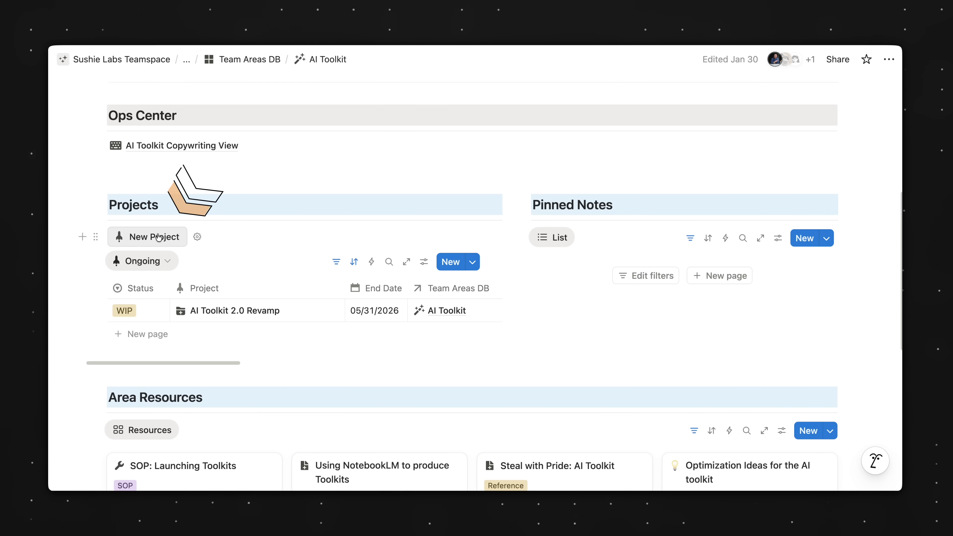
- Create a new project in the AI Toolkit's Projects list
click(158, 236)
scroll(670, 313, down, 5)
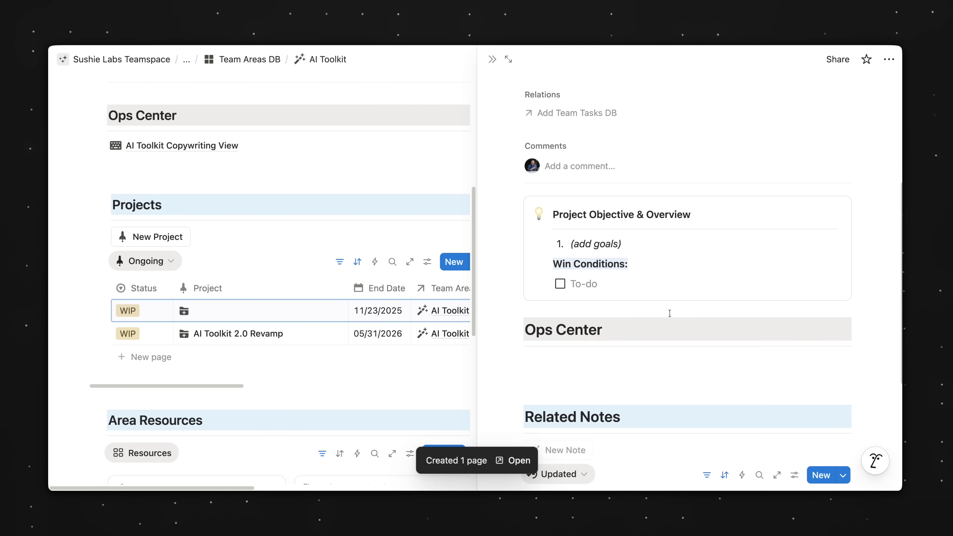
scroll(670, 313, down, 3)
- Link the 'ChatGPT Project' item under Ops Center's AI Chats to the copied chat
click(708, 275)
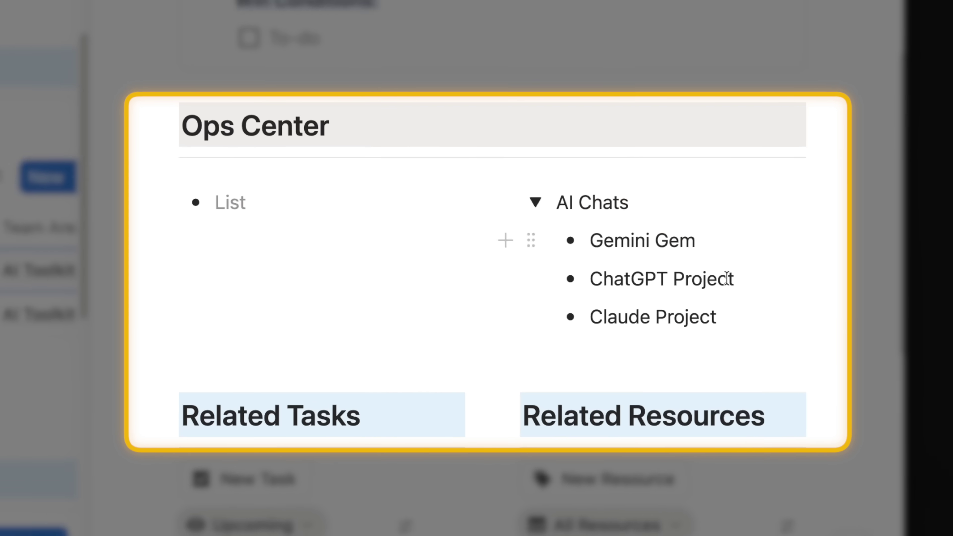
drag(750, 280, 585, 280)
key(super+v)
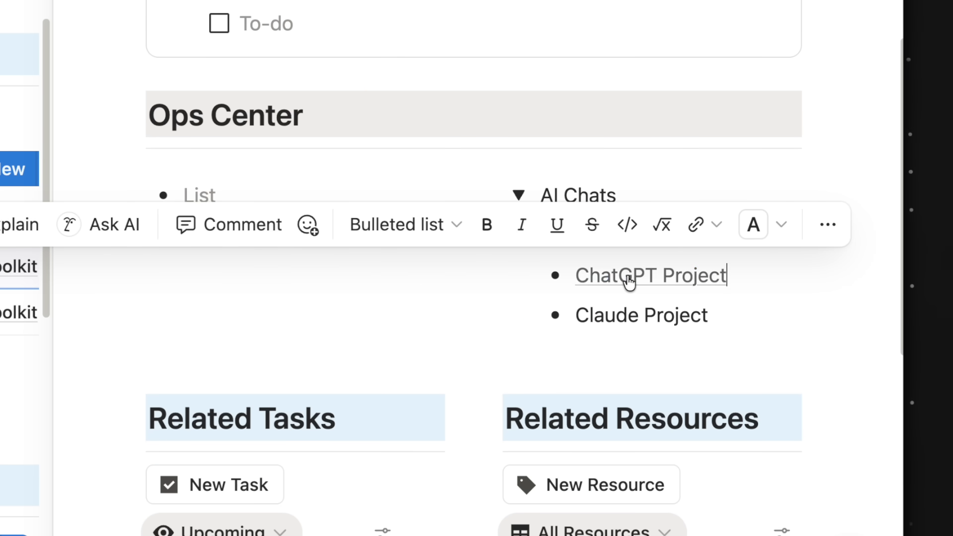
mouse_move(629, 281)
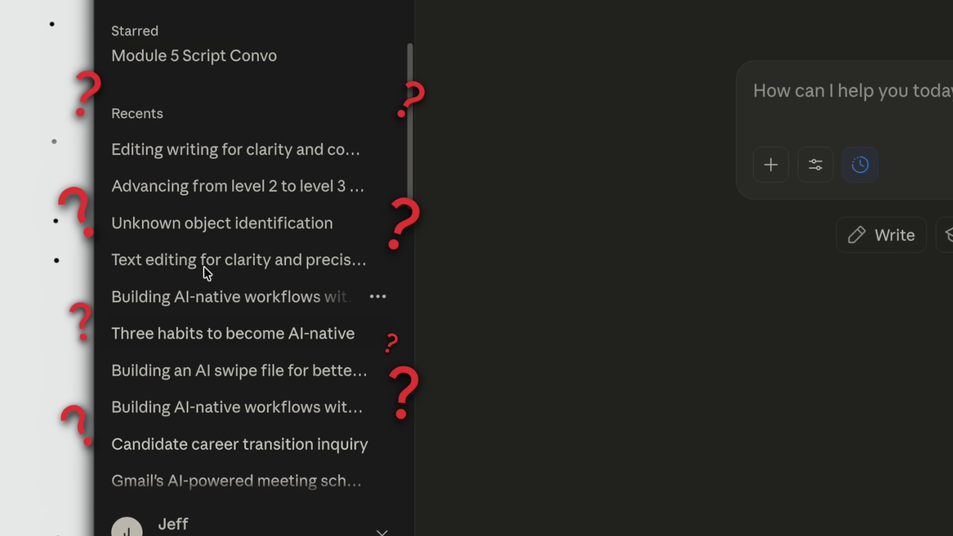
scroll(211, 296, down, 5)
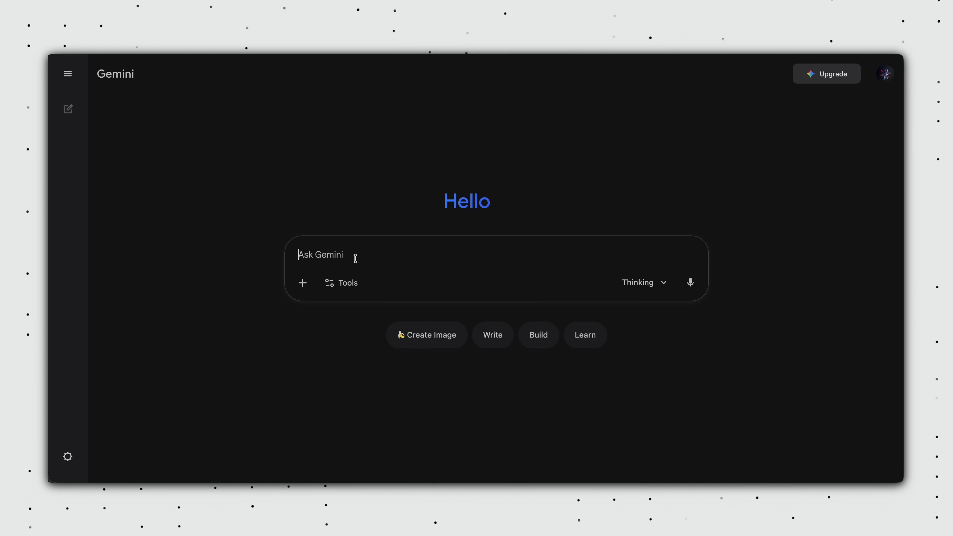
- Attach Salesforce Effectiveness Proposal.pdf from Drive and paste a prompt to apply its patterns to my proposal concept
text(Write a business proposal on....)
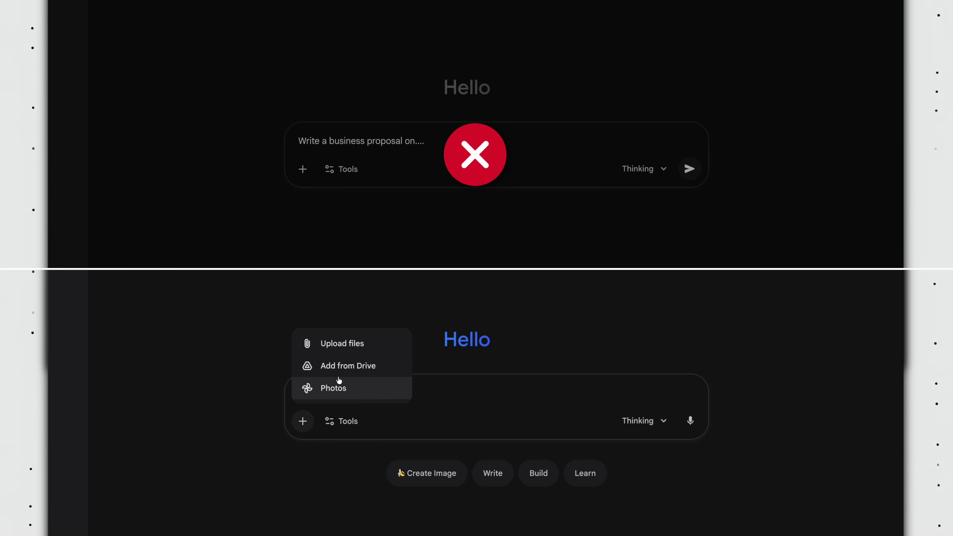
click(355, 366)
double_click(360, 390)
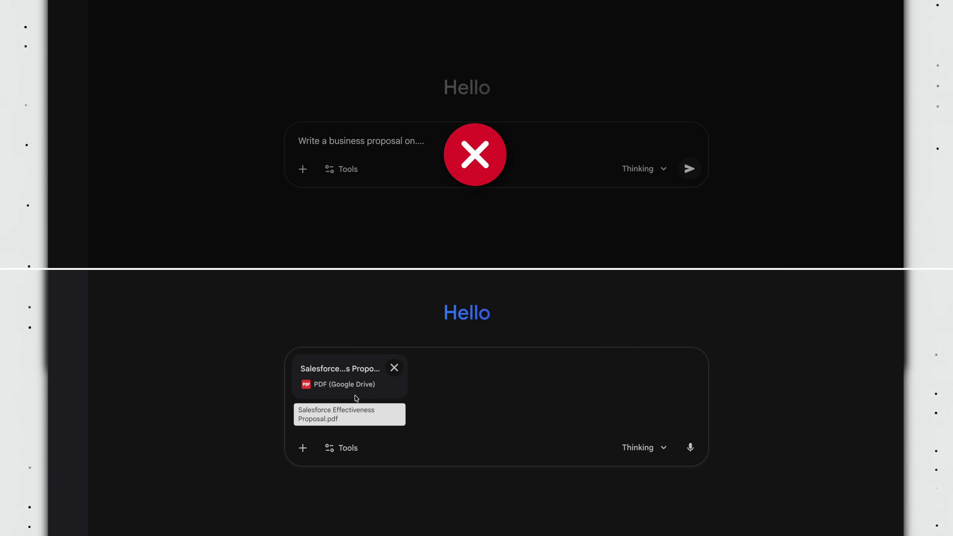
key(ctrl+v)
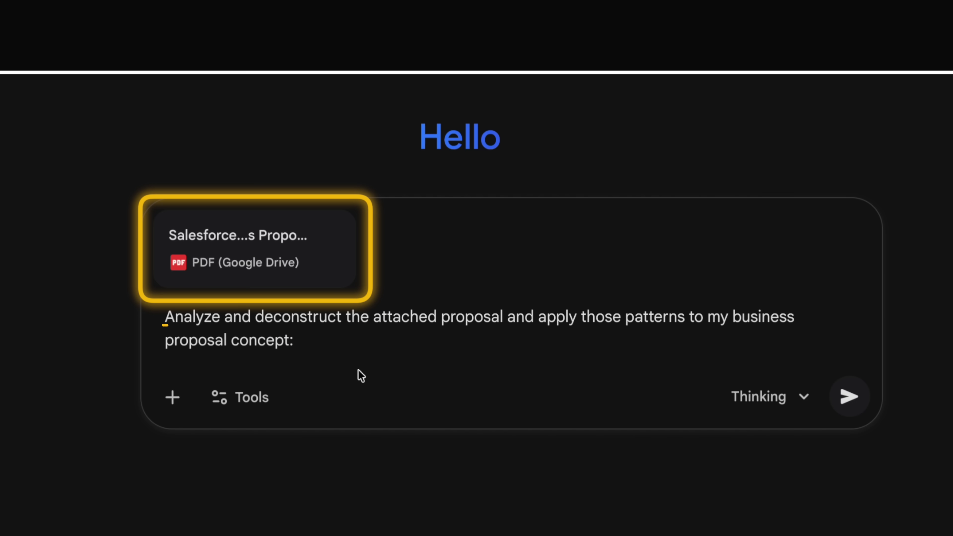
key(shift+Return)
text(..)
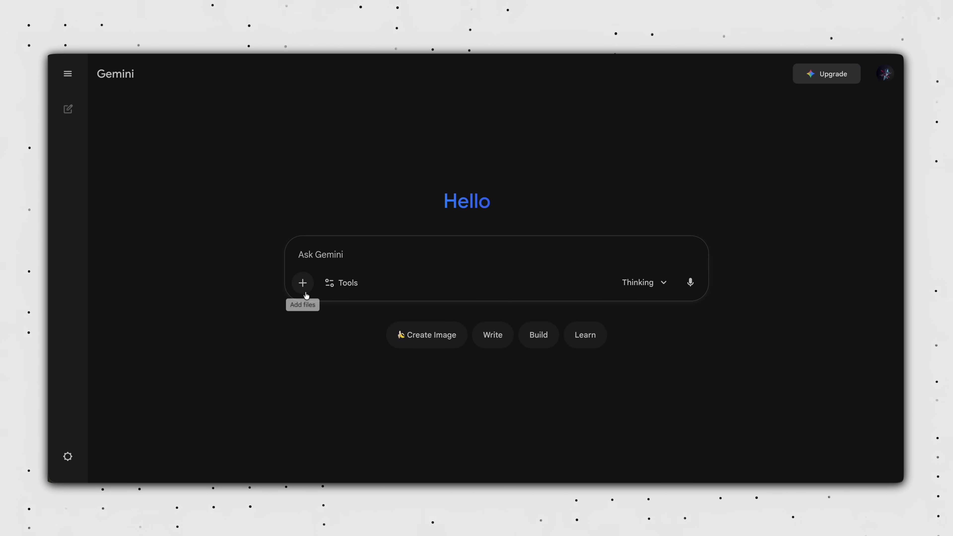
- Attach the BCG_Managing PDF from Google Drive to a new Gemini prompt
click(304, 290)
click(334, 232)
double_click(271, 257)
- Ask Gemini to analyze the PDF's structure and tone and apply those patterns to my pasted content
text(Anal)
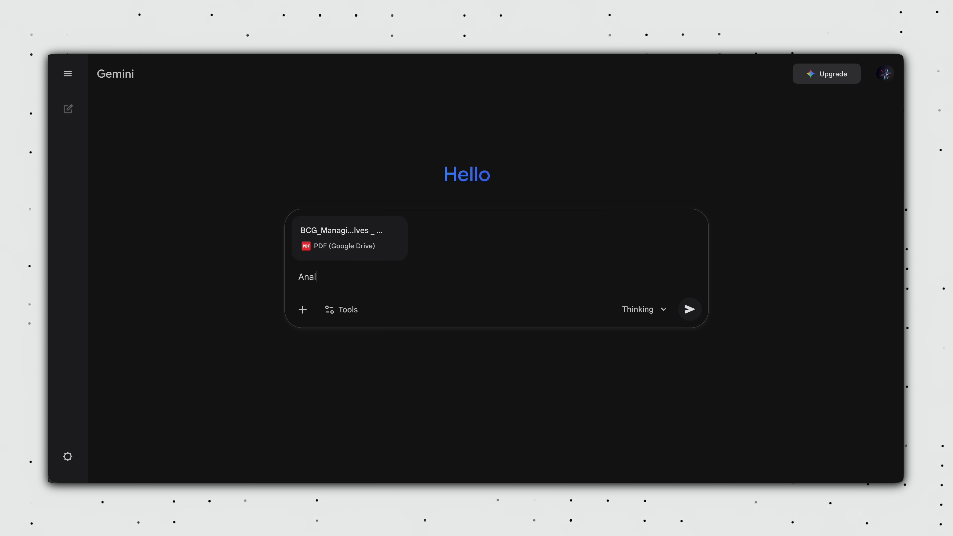
text(yze the business proposal I attached, list the key patterns in struct)
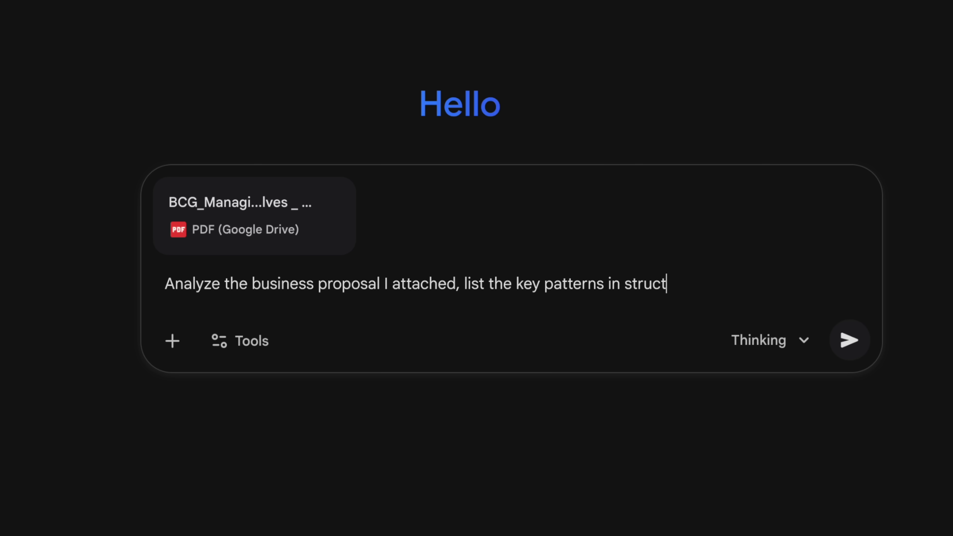
text(pply those pa)
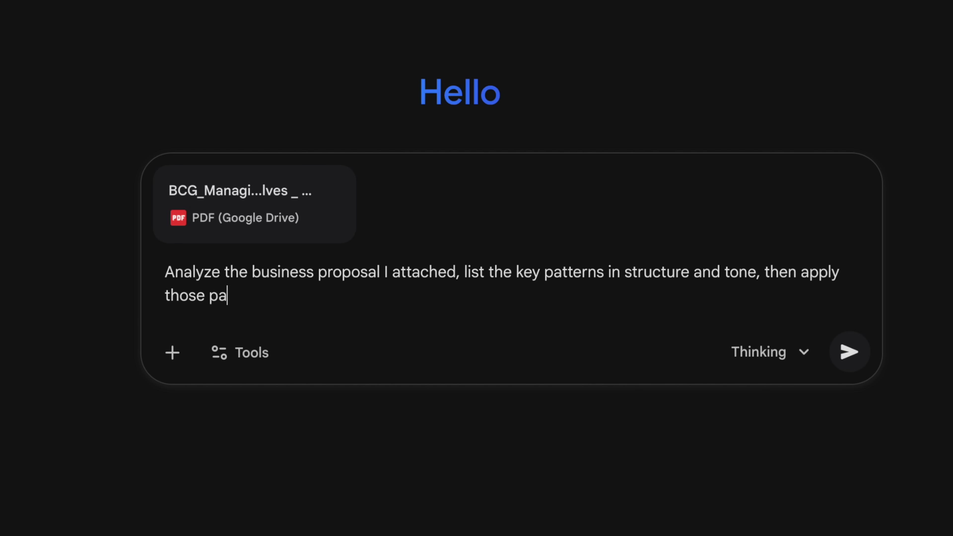
text(tterns to my content below:)
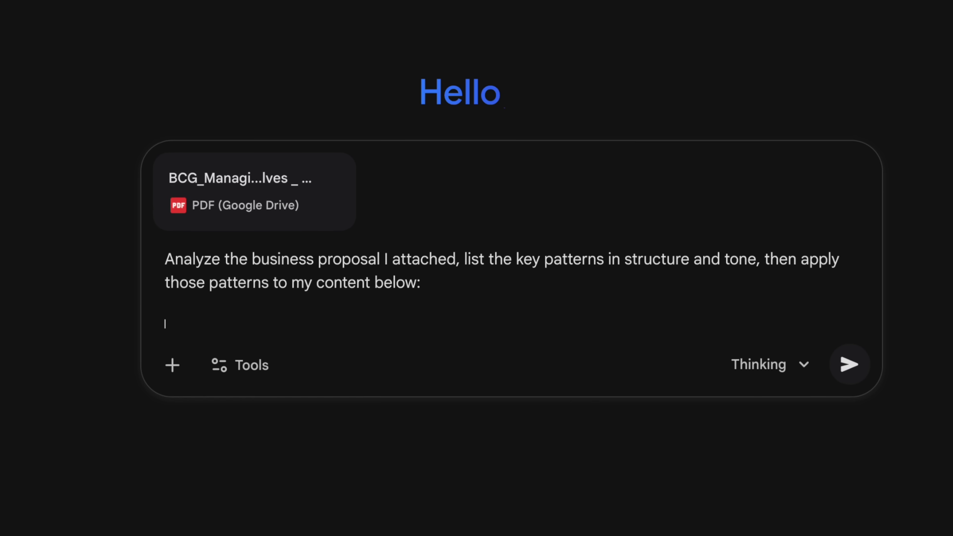
key(ctrl+v)
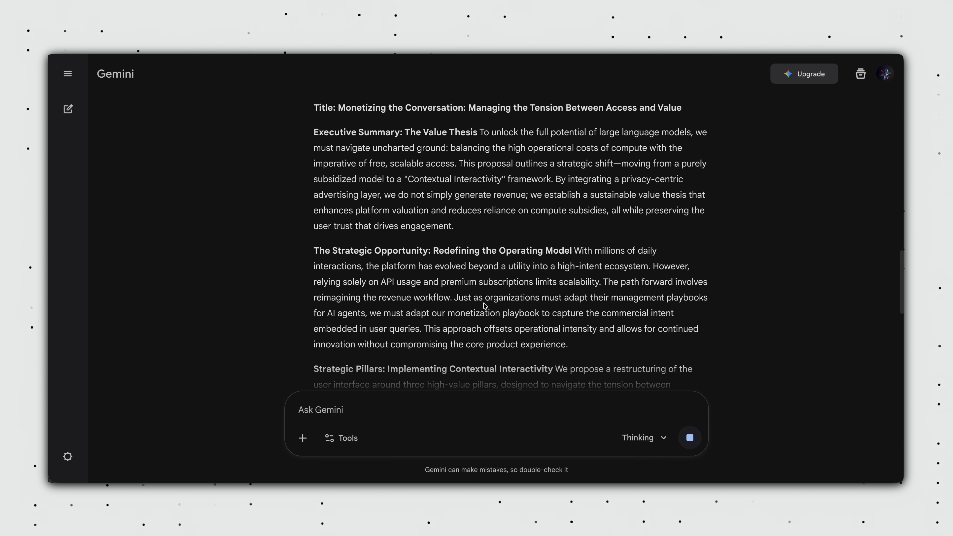
scroll(562, 285, up, 2)
scroll(789, 313, down, 6)
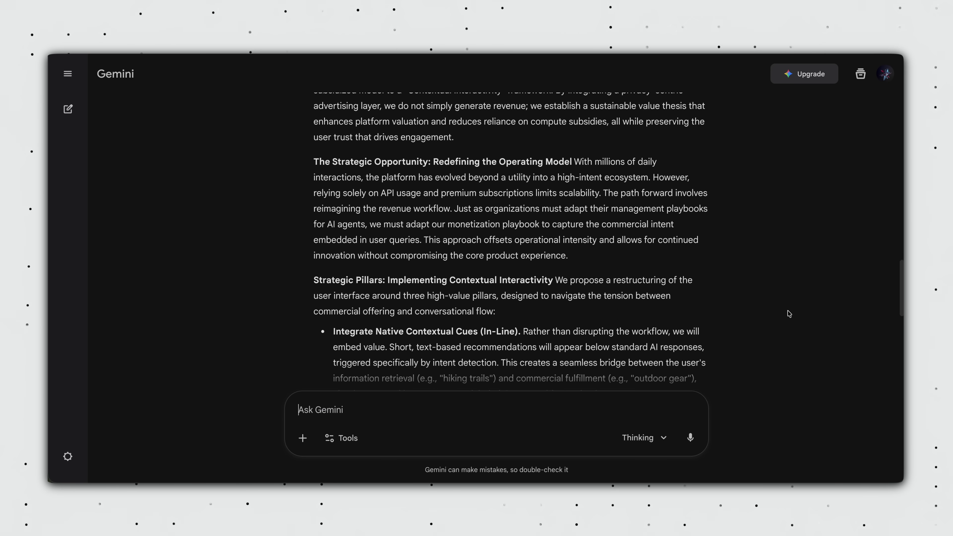
scroll(789, 311, down, 4)
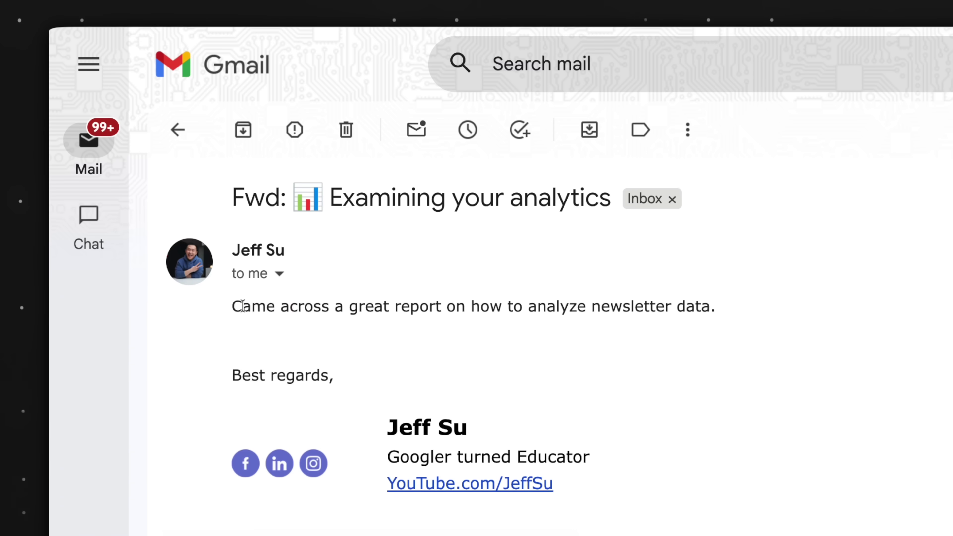
- Save the Analytics SOP.pdf attachment to Drive in the 00 AI Swipe Files folder
drag(243, 306, 698, 307)
click(701, 307)
scroll(512, 317, down, 5)
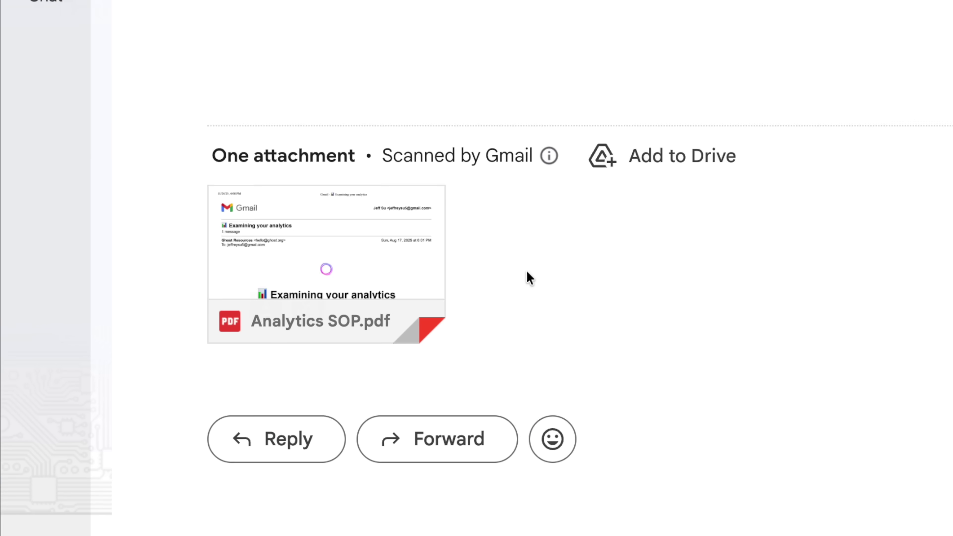
click(314, 309)
click(510, 370)
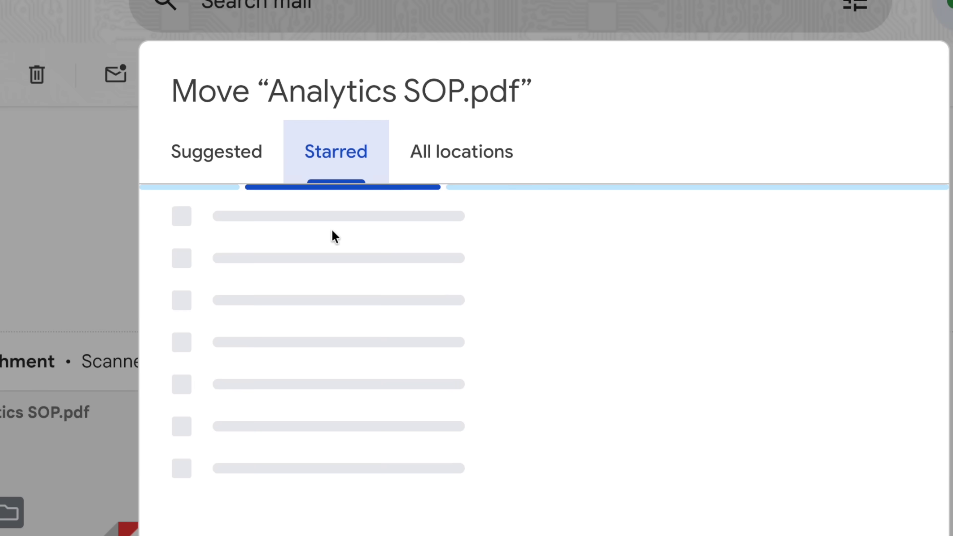
click(332, 232)
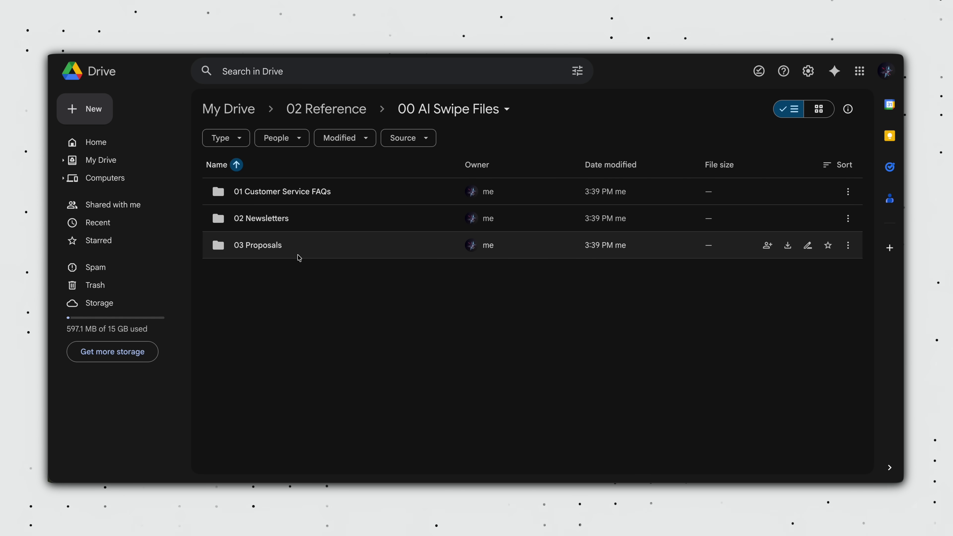
- Create a new folder named '04 Copywriting Best Practices' in 00 AI Swipe Files
right_click(276, 305)
click(324, 135)
text(04 Cop)
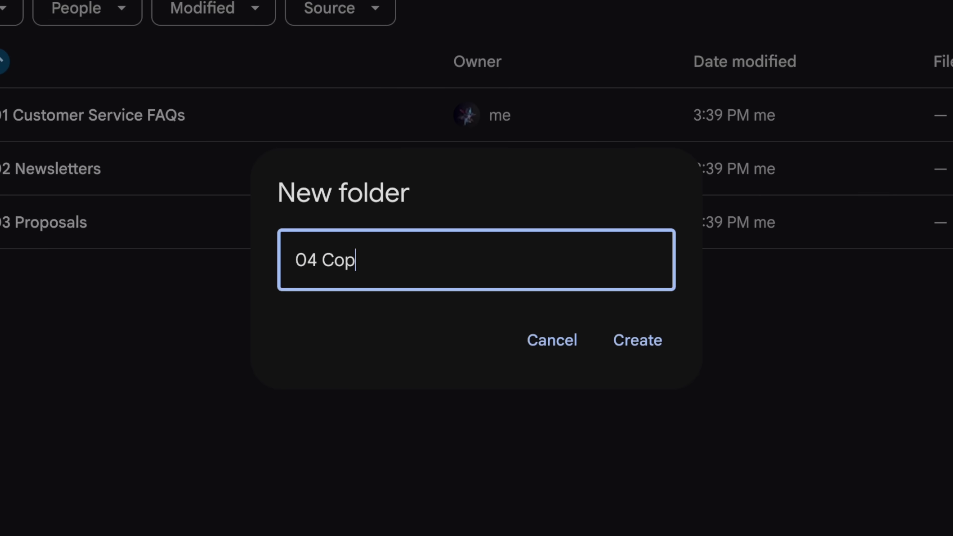
text(ywriting Best Practices)
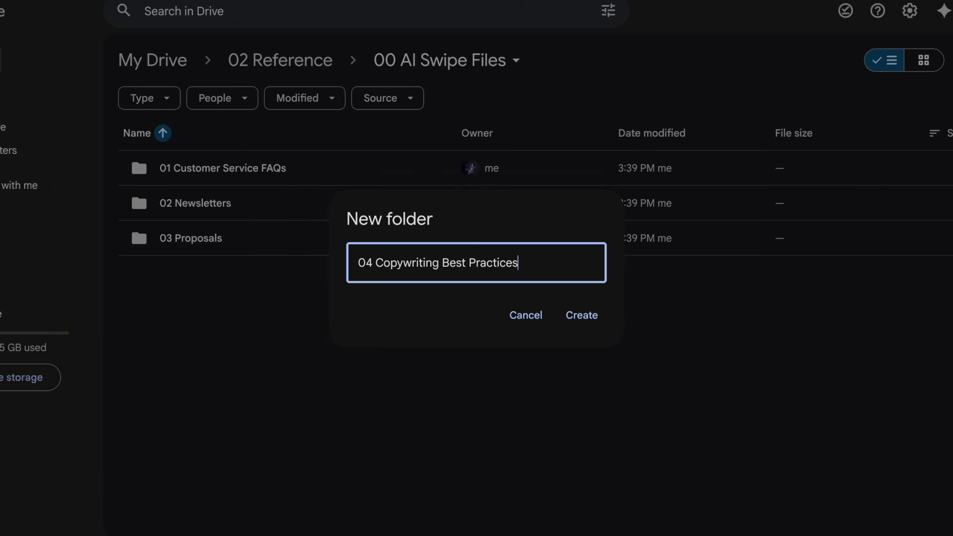
key(Return)
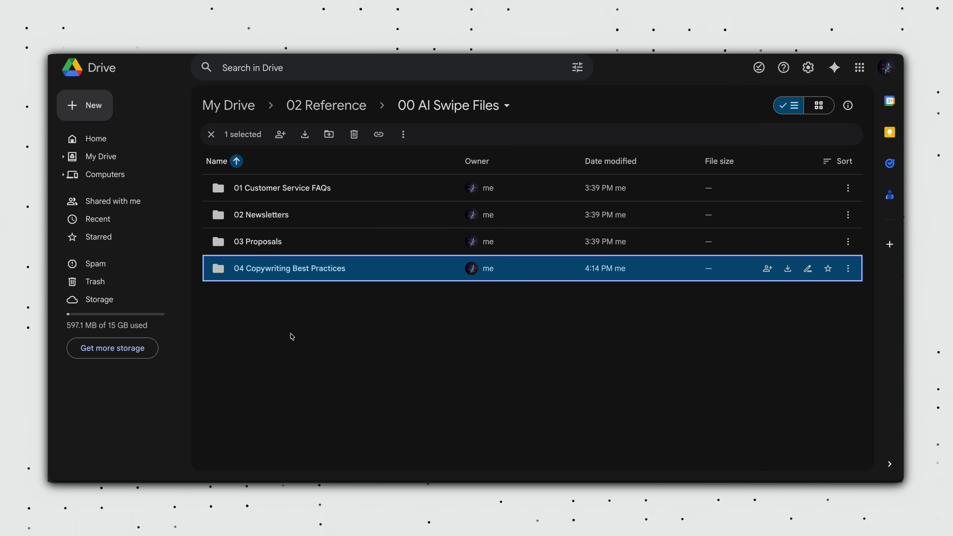
click(292, 335)
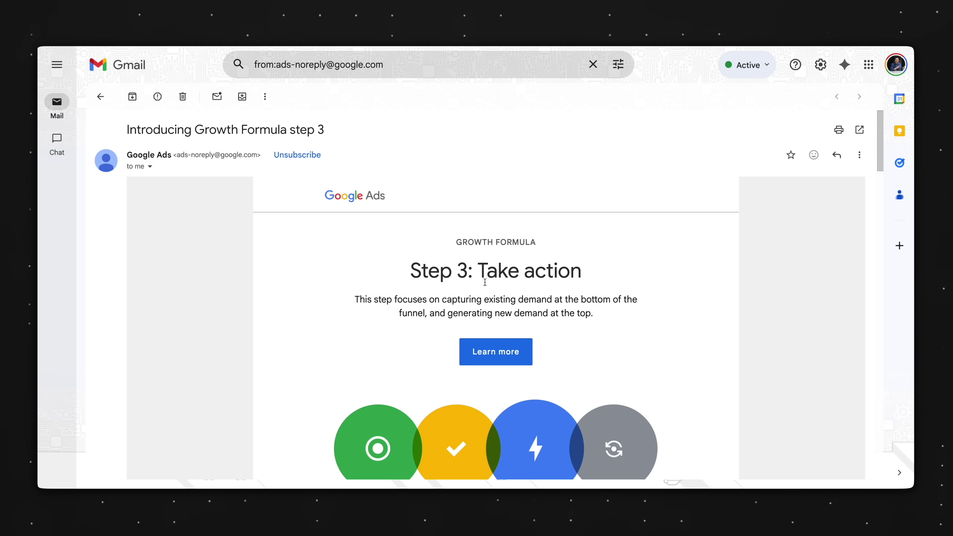
scroll(485, 282, down, 12)
scroll(488, 284, down, 6)
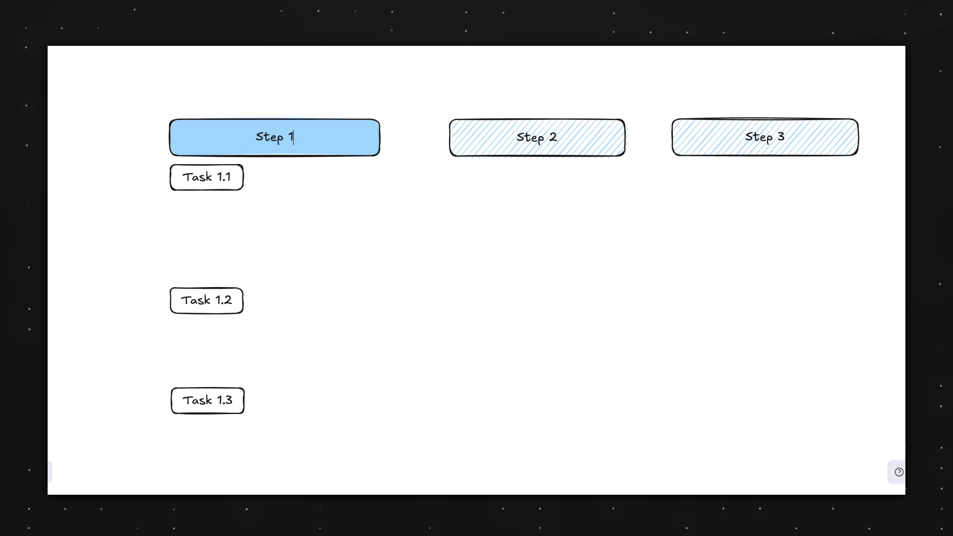
- Finish the step titles, labelling Step 3 ': Refine copy for Google's b…'
text(udience)
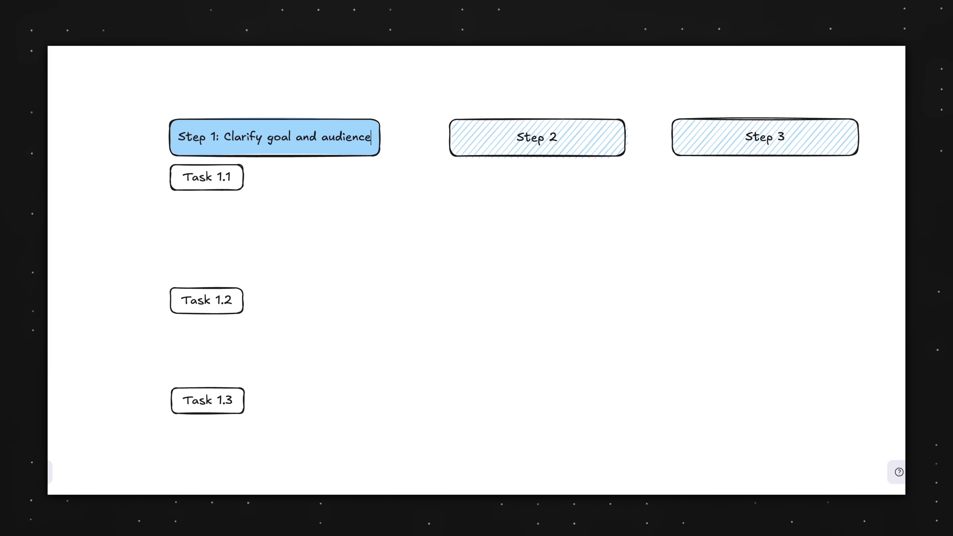
text(ter)
click(786, 137)
text(: Refine copy for Google's brand voice)
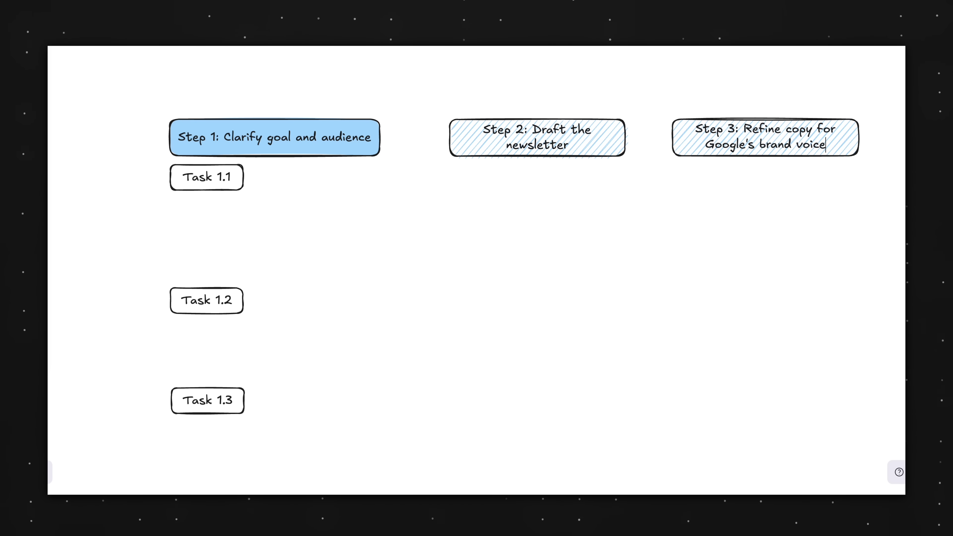
- Rename Task 1.1 to '1.1) Brain dump key information' and start a note beneath it
double_click(206, 177)
text(1.1))
text( Bra)
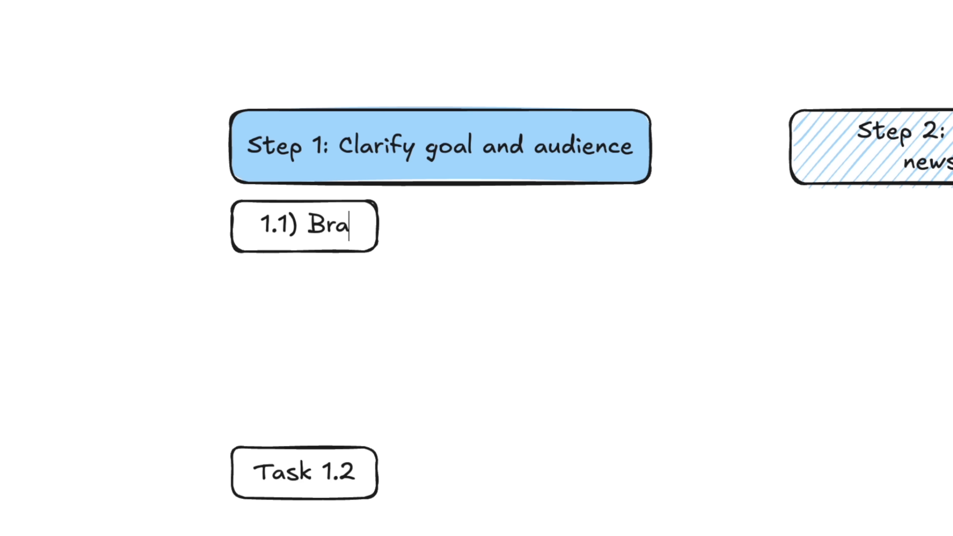
text(in dump key information)
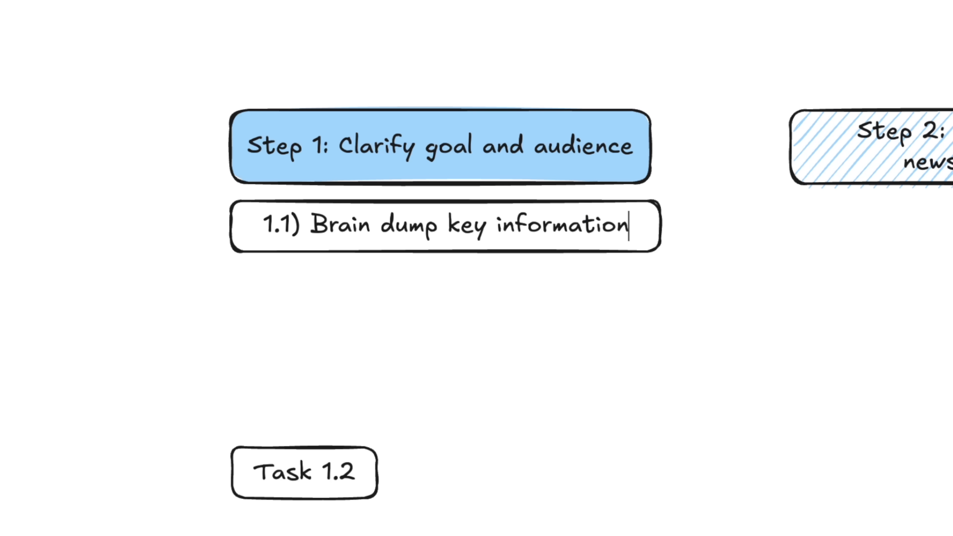
double_click(265, 296)
text(- New feature)
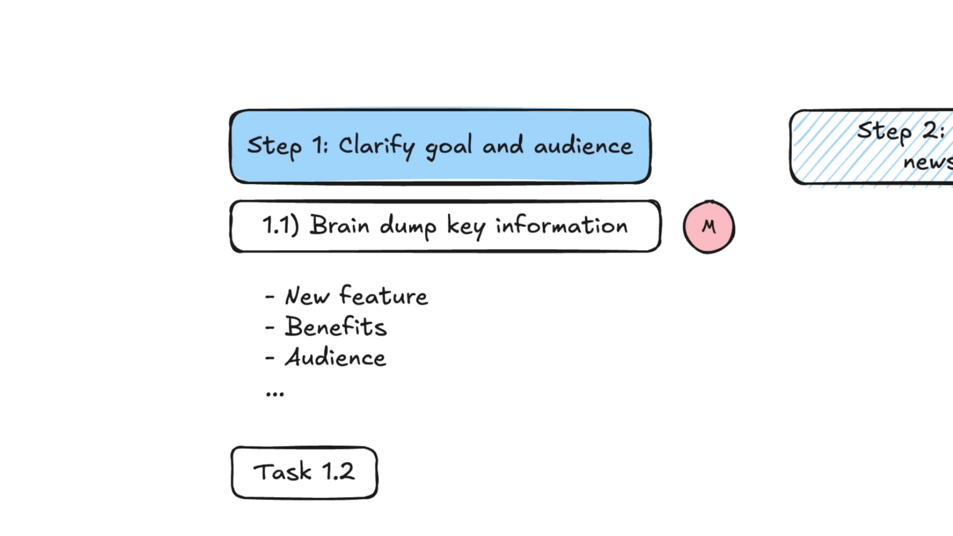
- Add task '1.2) Fact check notes' with a NotebookLM note and 'Turn notes into a brief'
scroll(476, 268, down, 5)
text(1.2) Fact check notes)
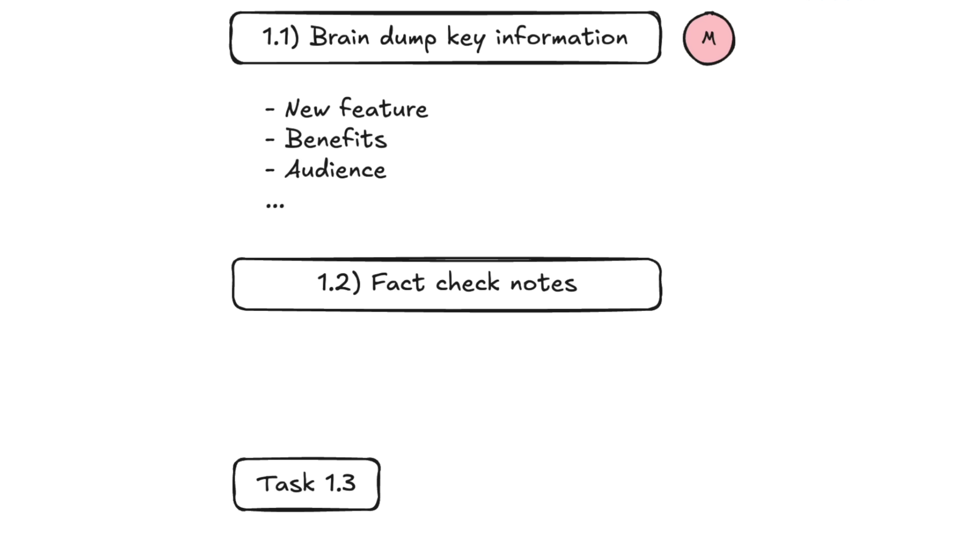
click(266, 339)
text(- NotebookLM is)
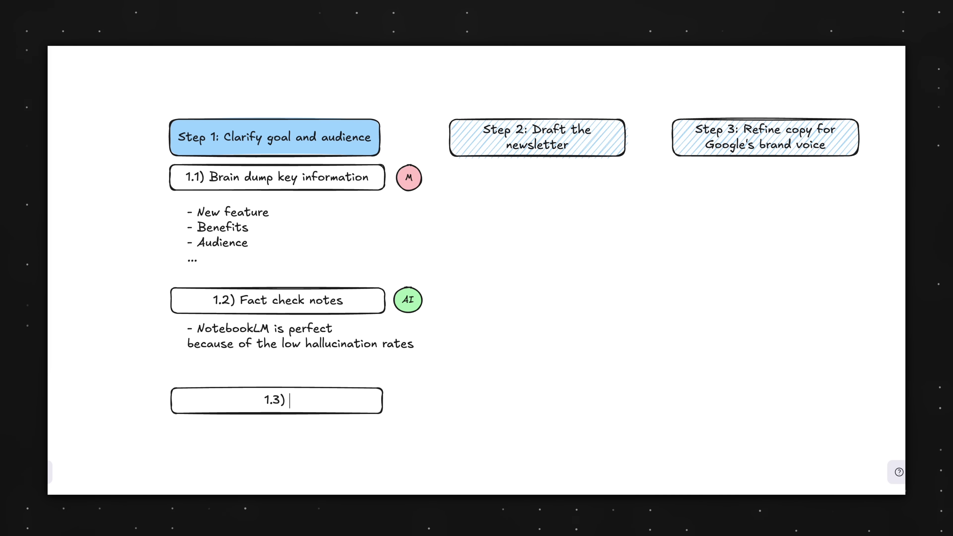
text(Turn notes)
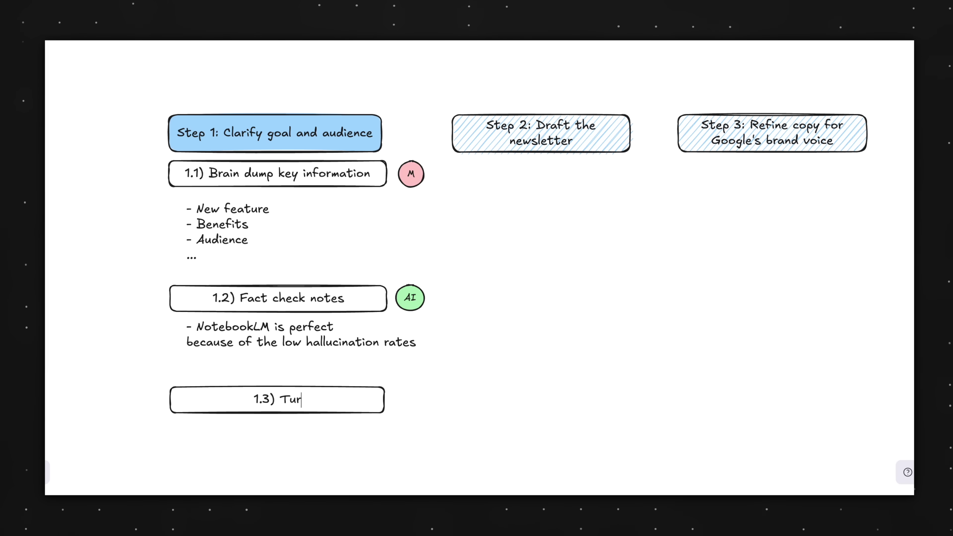
text( into a brief)
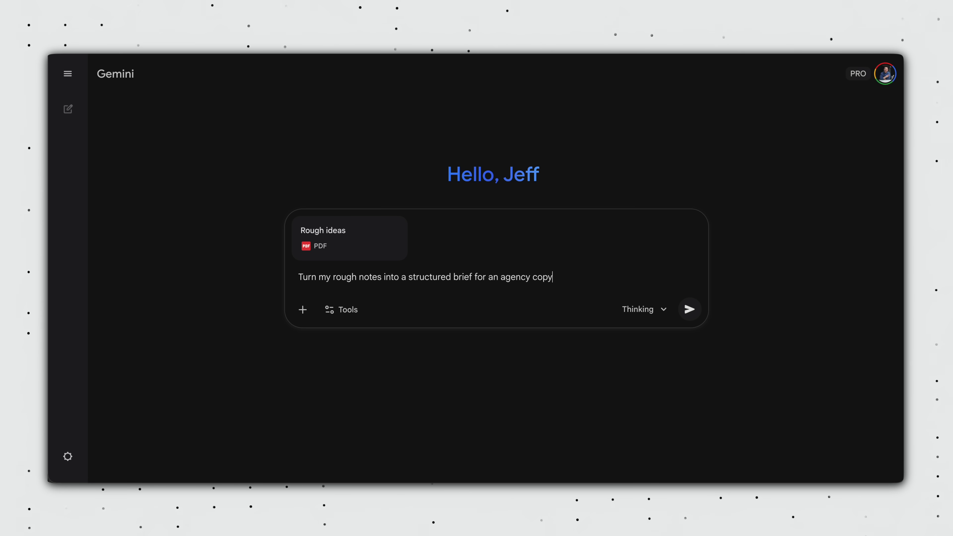
- Send the brief request with the attached notes and scroll through the generated creative brief
key(Return)
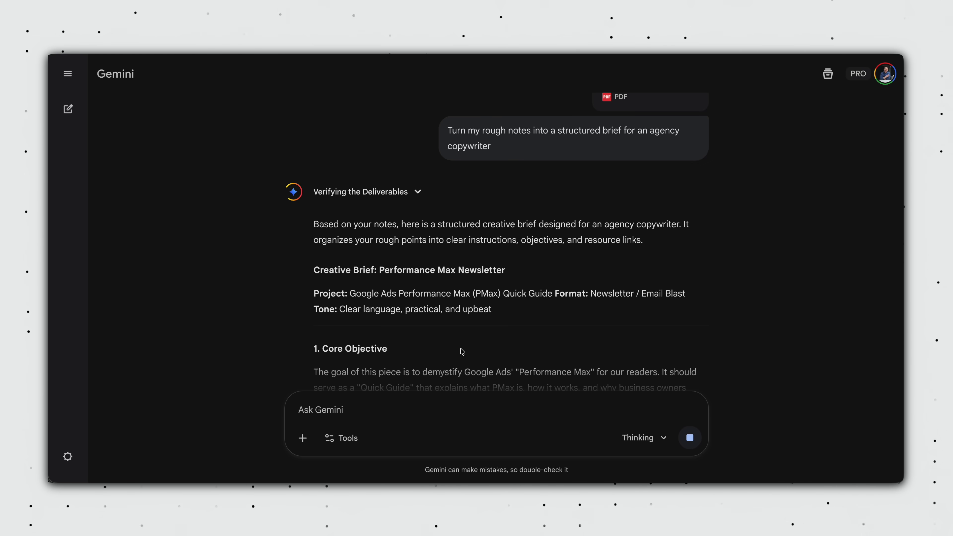
scroll(502, 356, down, 6)
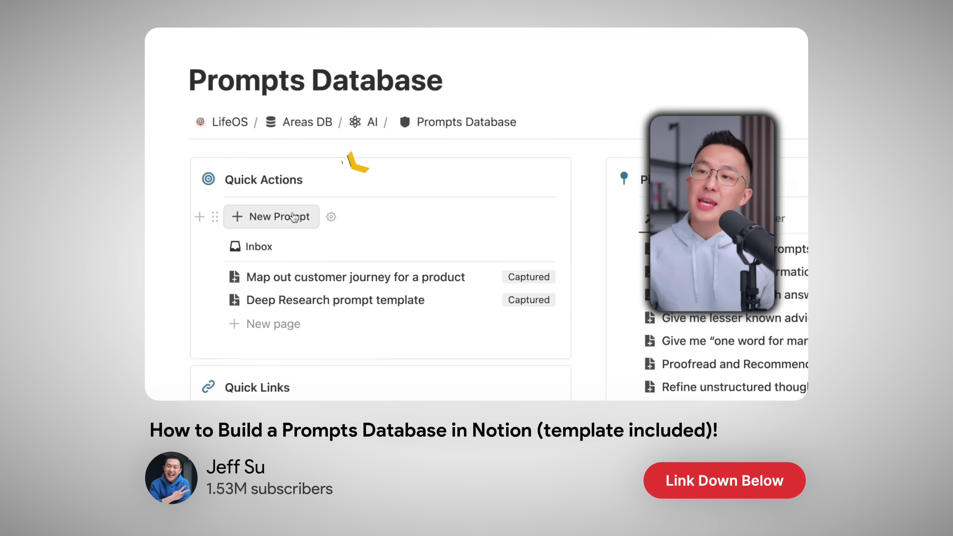
- Create a new prompt entry from Quick Actions and begin typing its title
click(291, 221)
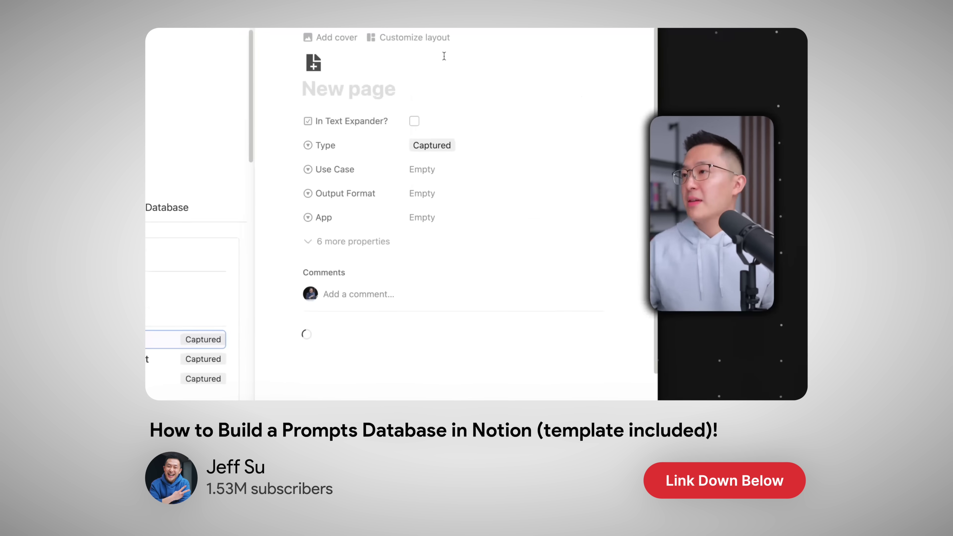
text(M)
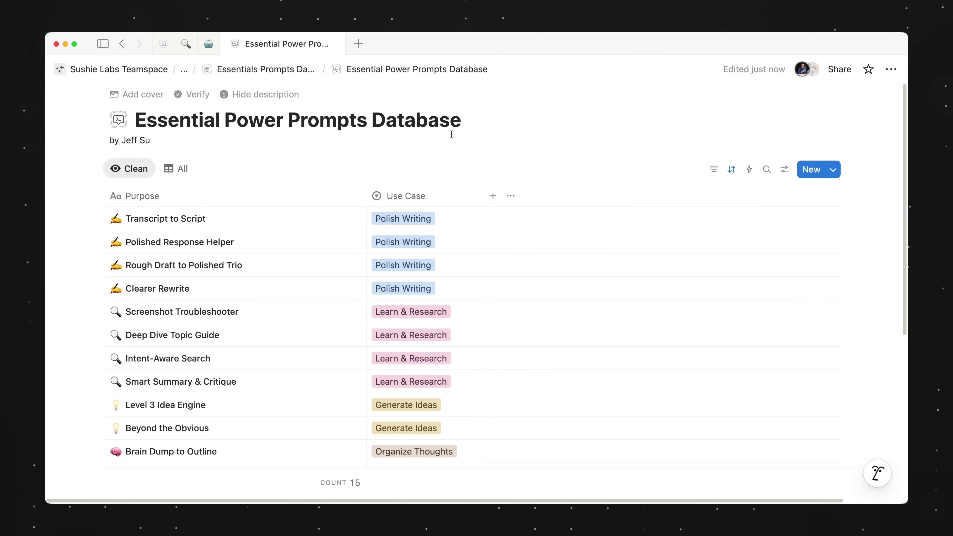
- Open Smart Summary & Critique in the side peek and scroll down to The Prompt
click(351, 382)
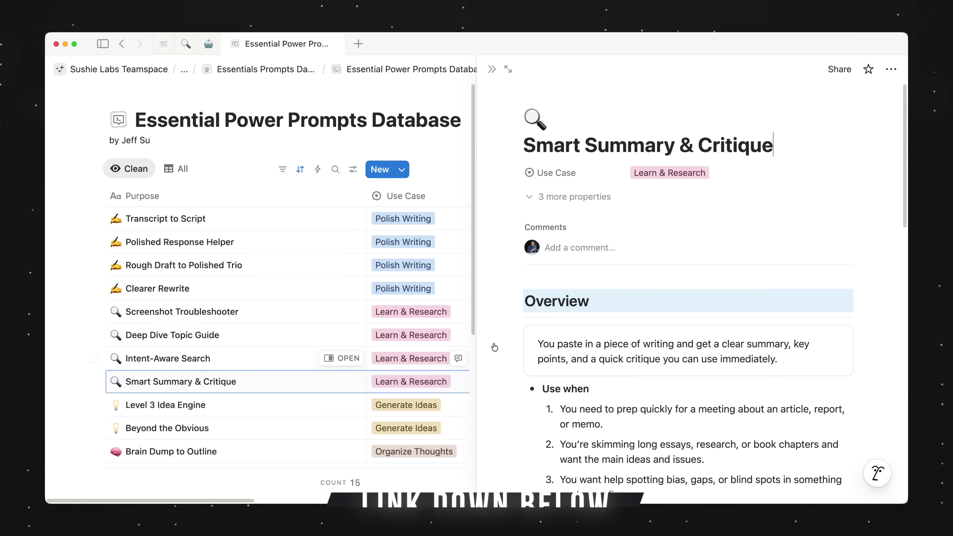
scroll(704, 353, down, 5)
scroll(704, 353, down, 10)
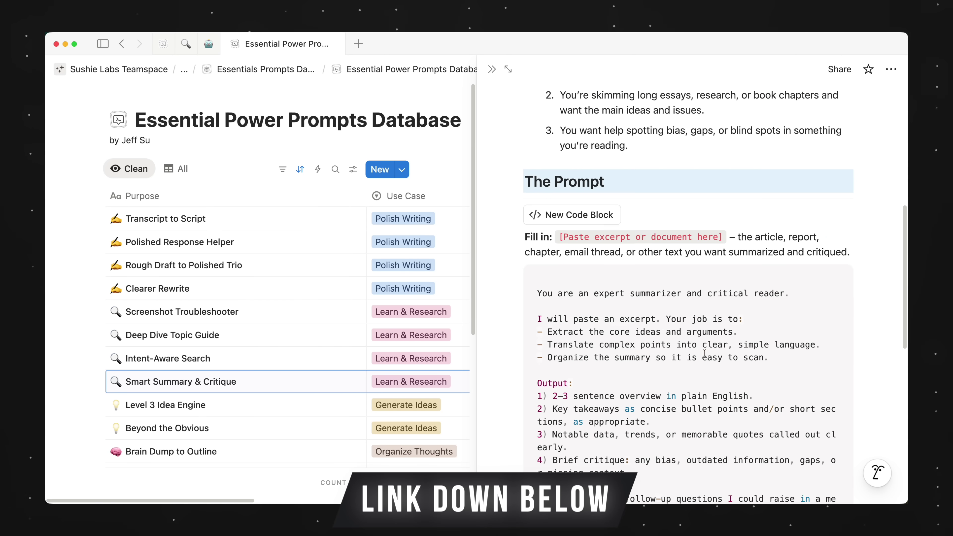